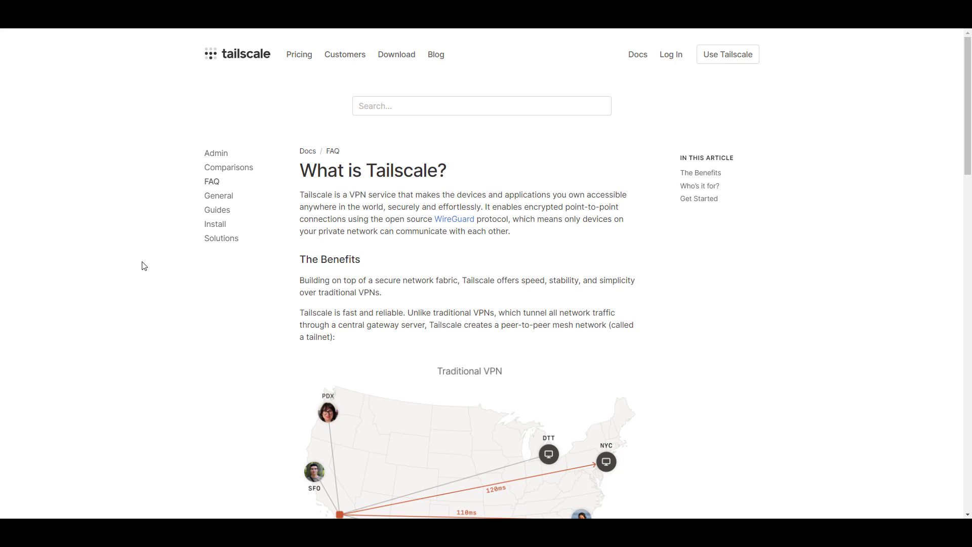
# Open Package Center and search 'tailscale' to find the already-installed Tailscale package
pyautogui.scroll(-3, 143, 267)
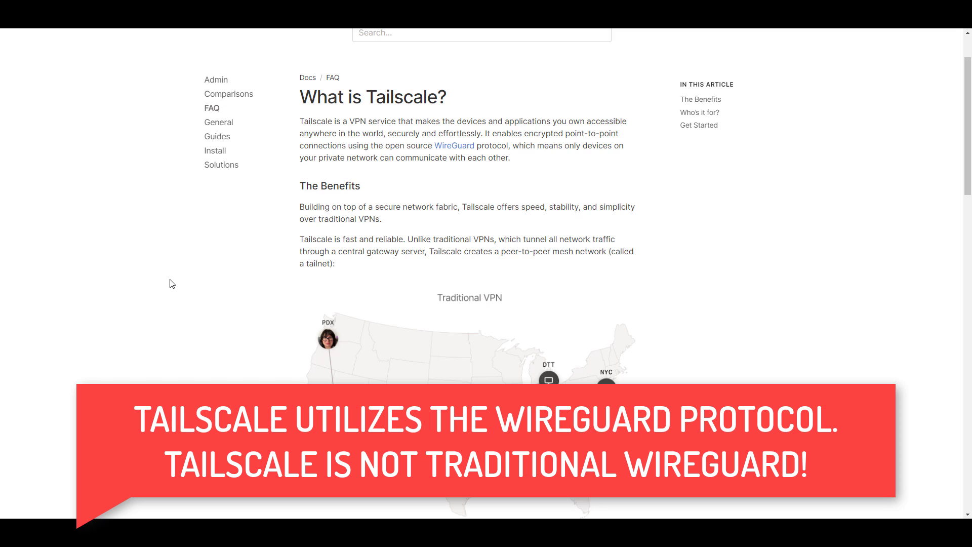
pyautogui.scroll(-2, 172, 283)
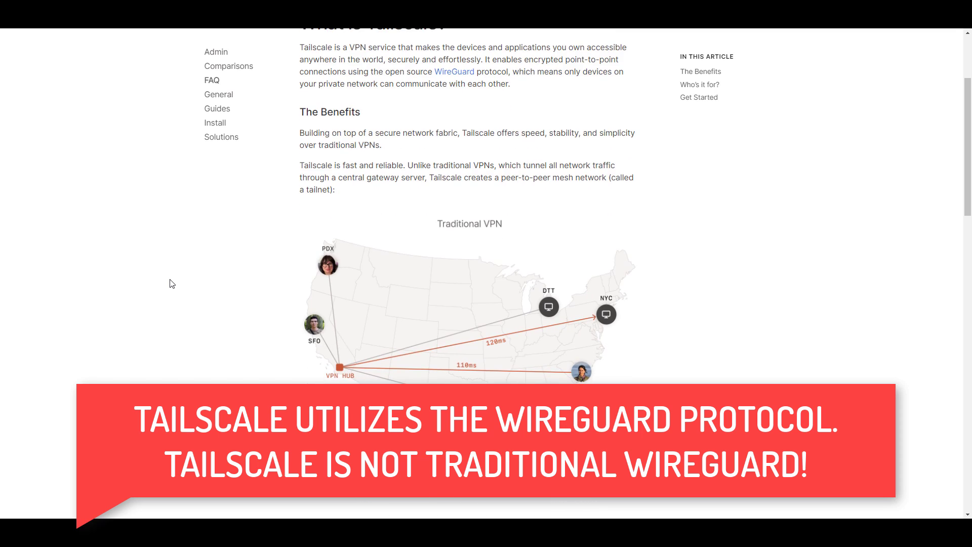
pyautogui.scroll(-2, 172, 284)
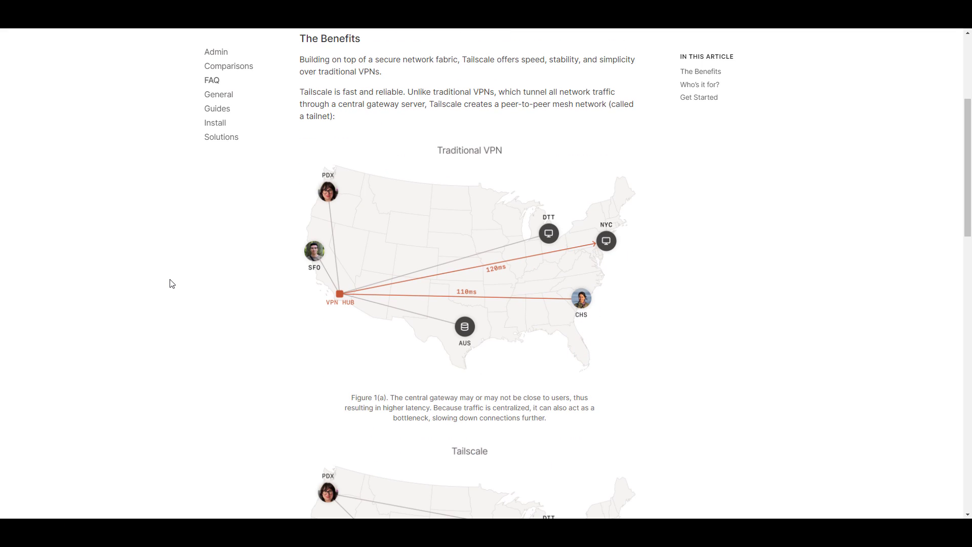
pyautogui.scroll(-2, 172, 284)
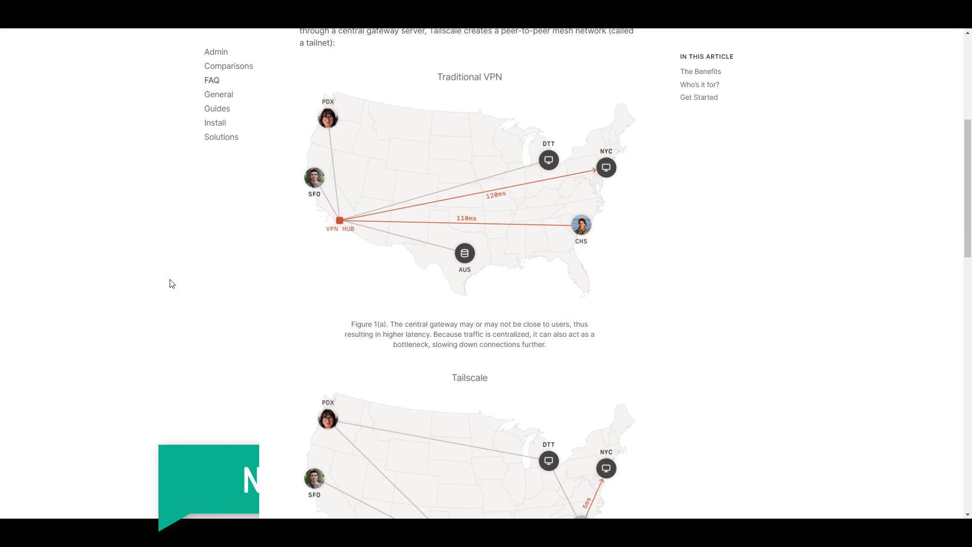
pyautogui.scroll(-2, 172, 284)
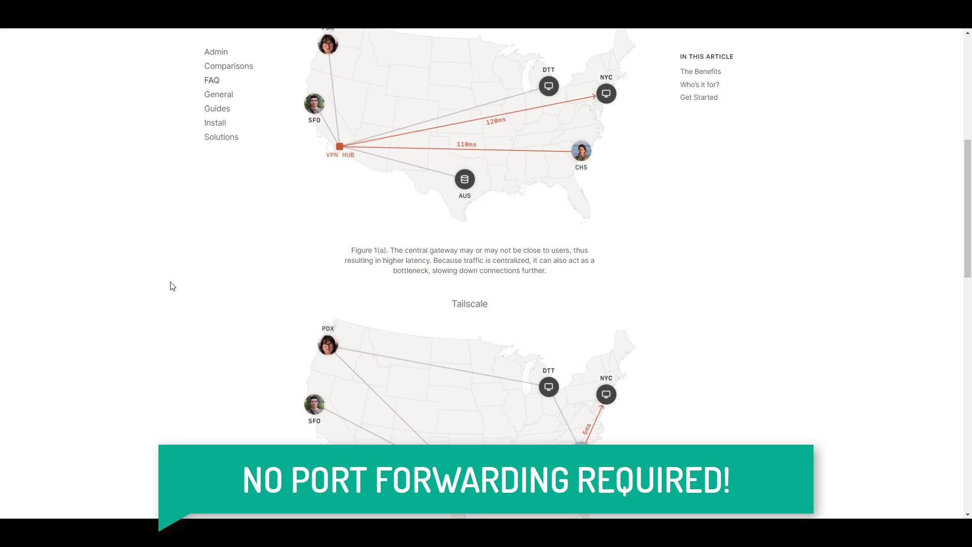
pyautogui.scroll(-2, 172, 285)
pyautogui.scroll(-1, 172, 285)
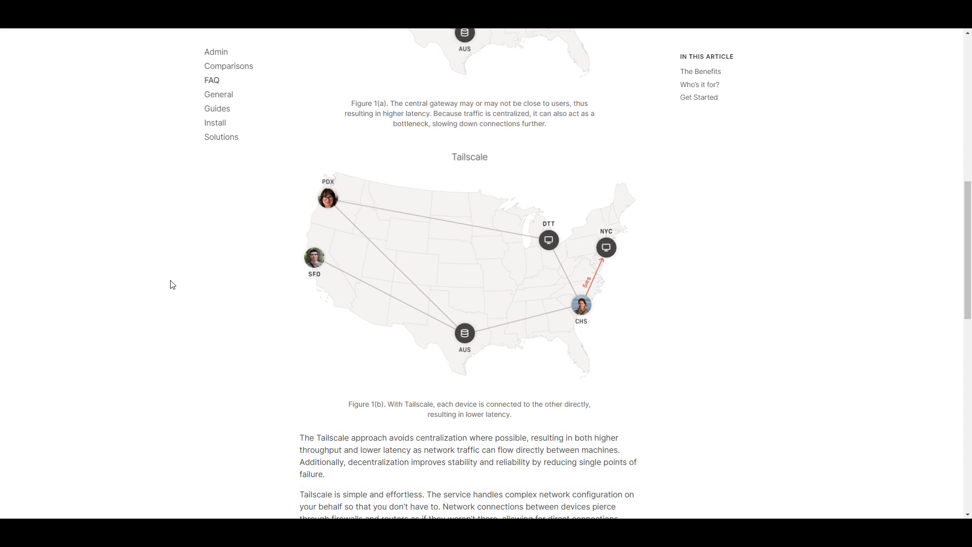
pyautogui.scroll(-1, 172, 285)
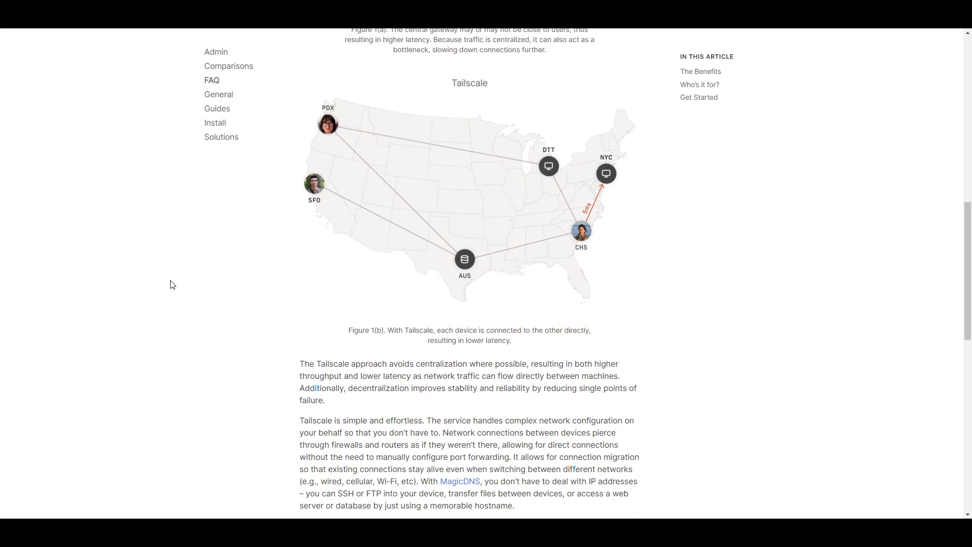
pyautogui.scroll(-1, 172, 285)
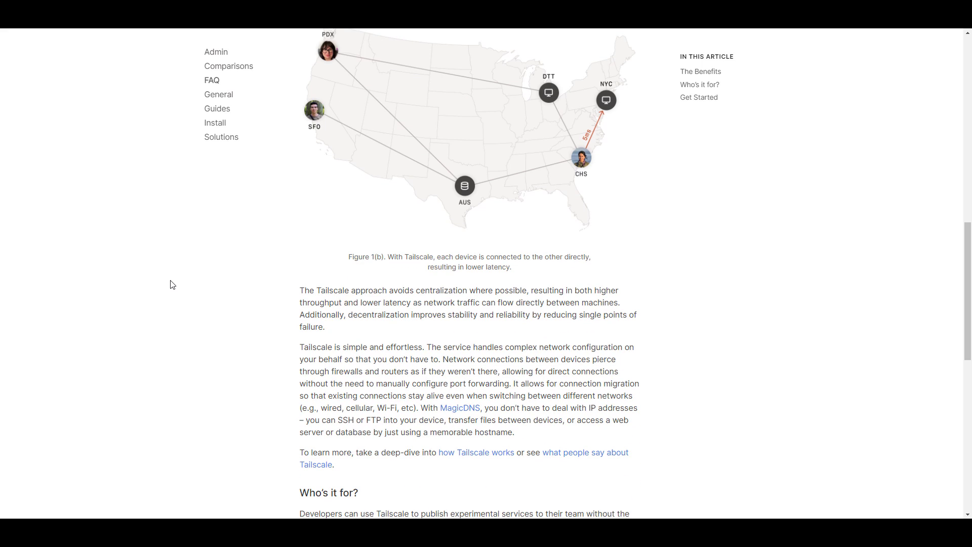
pyautogui.scroll(-1, 172, 285)
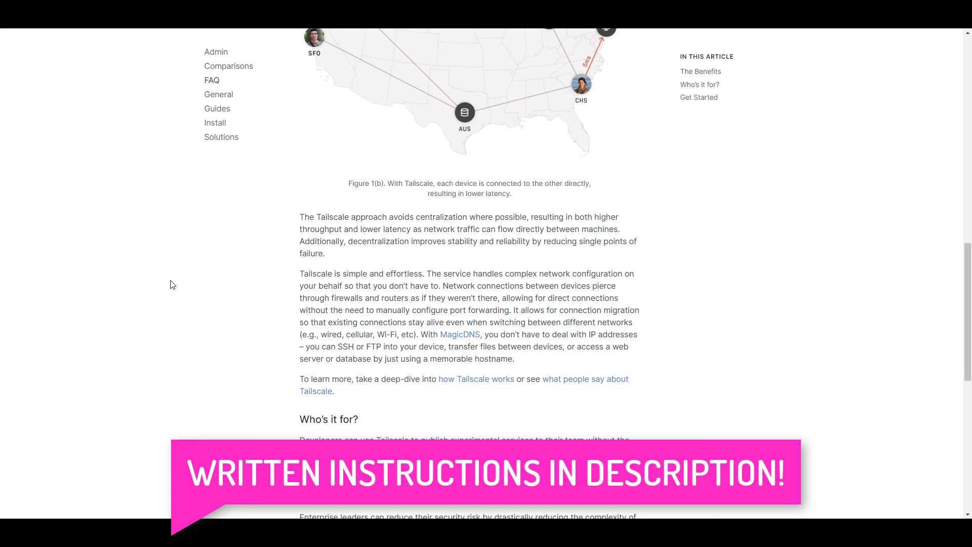
pyautogui.scroll(-1, 172, 285)
pyautogui.scroll(-1, 172, 285)
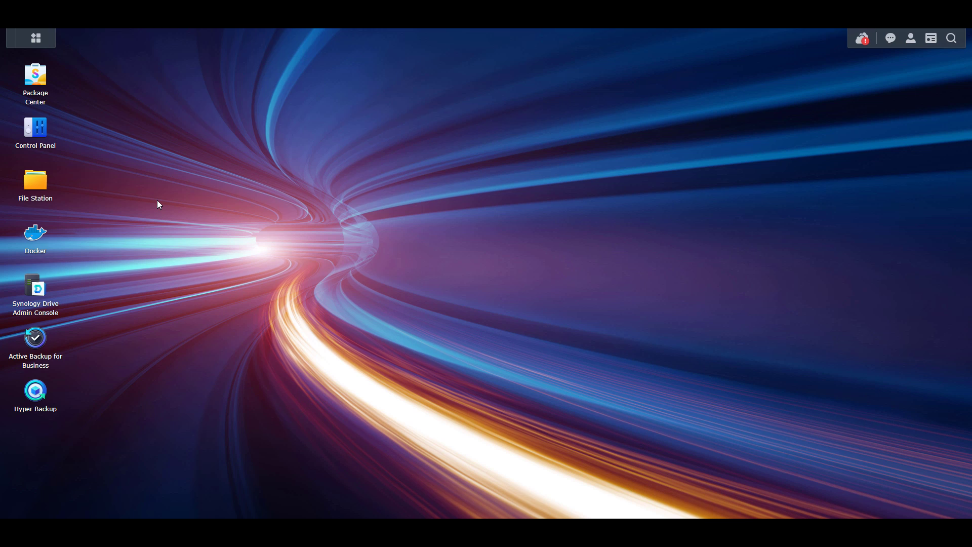
pyautogui.click(38, 100)
pyautogui.write('tailscale')
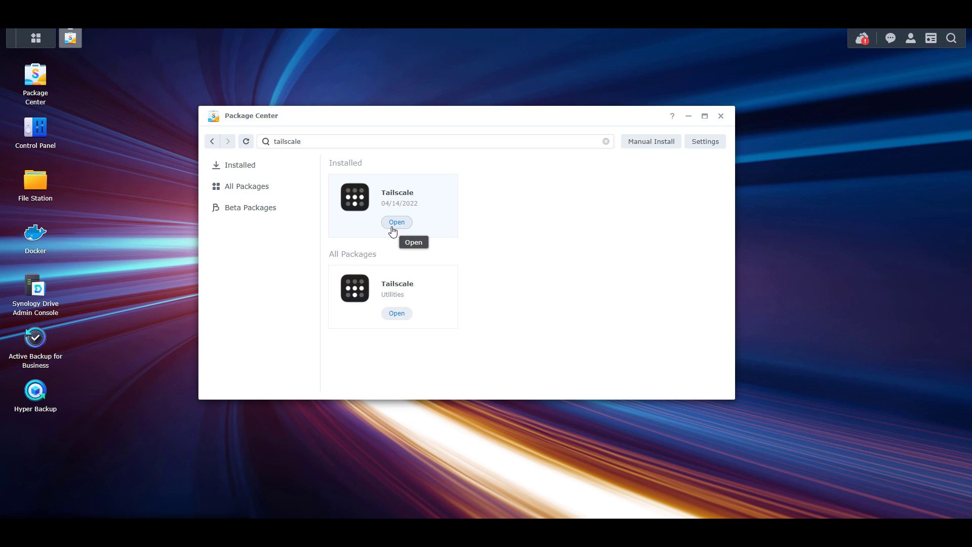
# Launch the installed Tailscale package from its Package Center entry
pyautogui.click(392, 227)
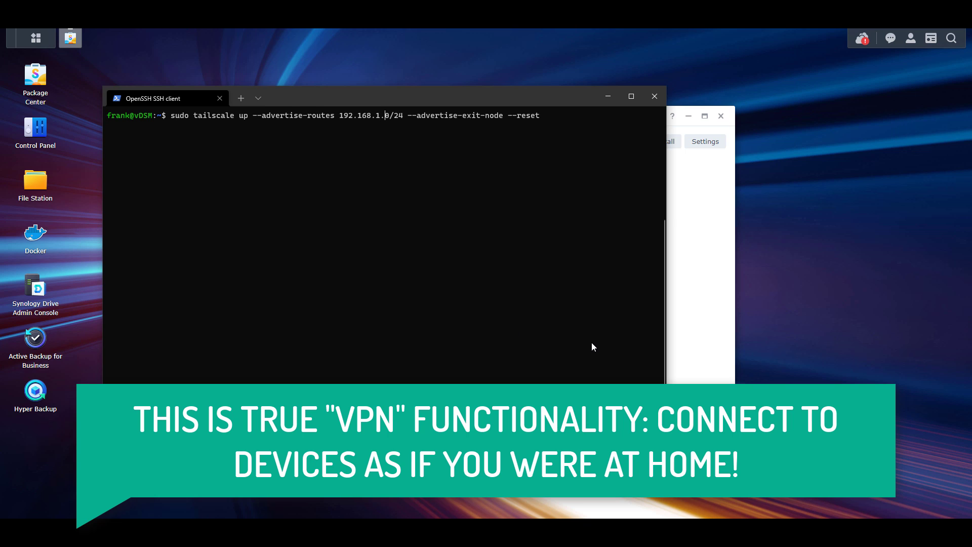
pyautogui.press('End')
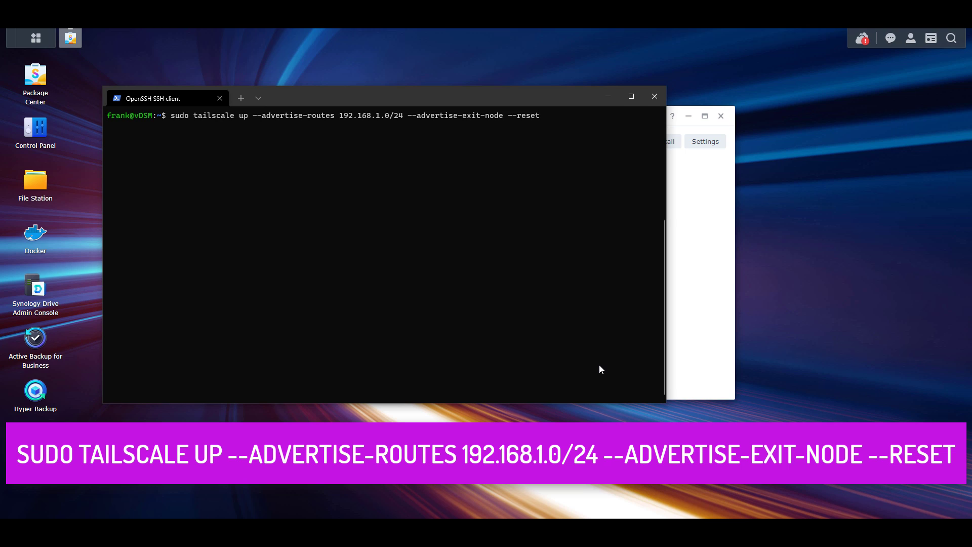
# Run the tailscale up command advertising route 192.168.1.0/24 and an exit node
pyautogui.press('Return')
pyautogui.press('Return')
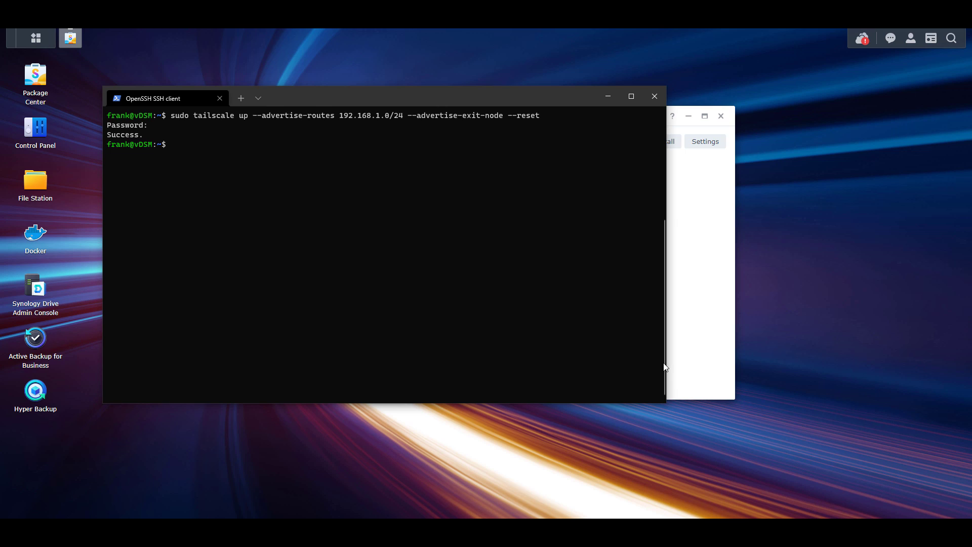
# Bring the Package Center window with its Tailscale results in front of the terminal
pyautogui.click(686, 360)
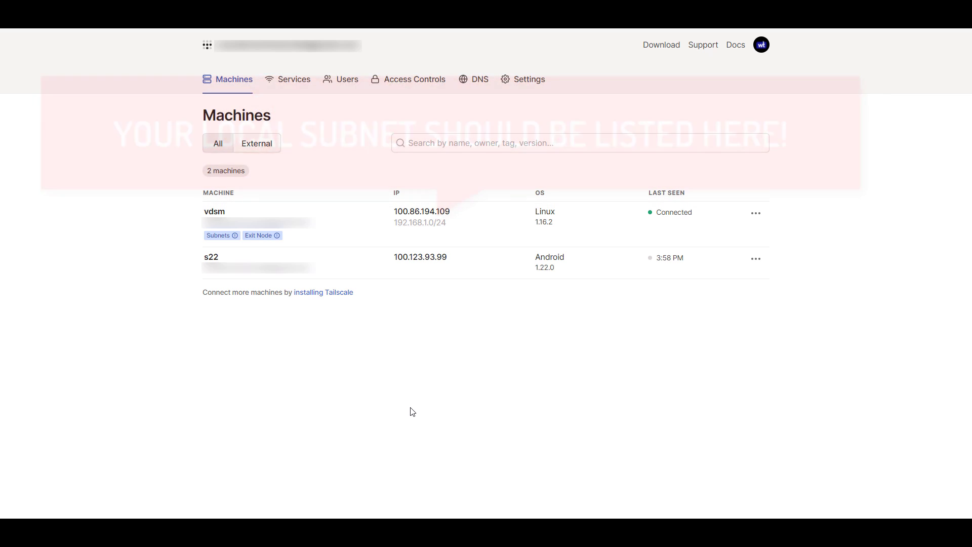
# In vdsm's Edit route settings, turn on the 192.168.1.0/24 route and Use as exit node
pyautogui.click(756, 214)
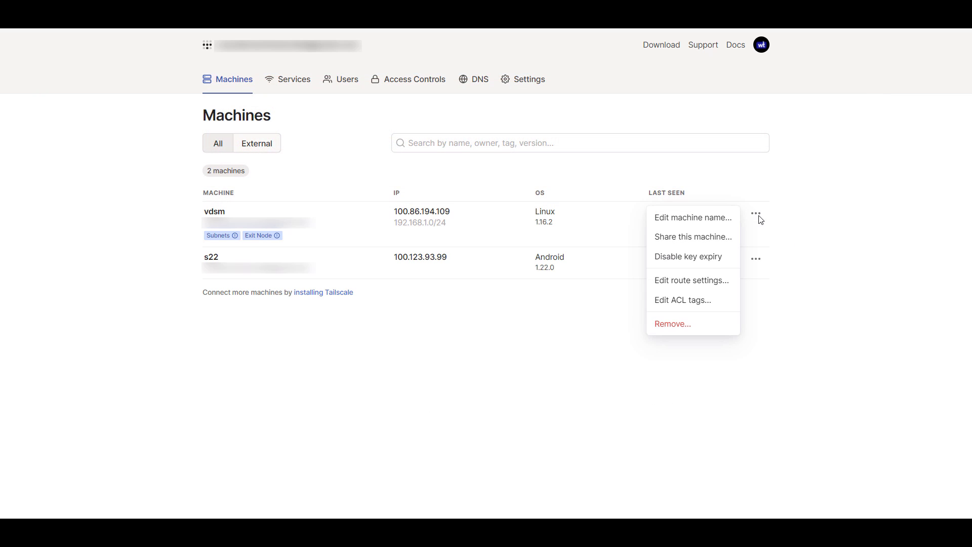
pyautogui.click(708, 287)
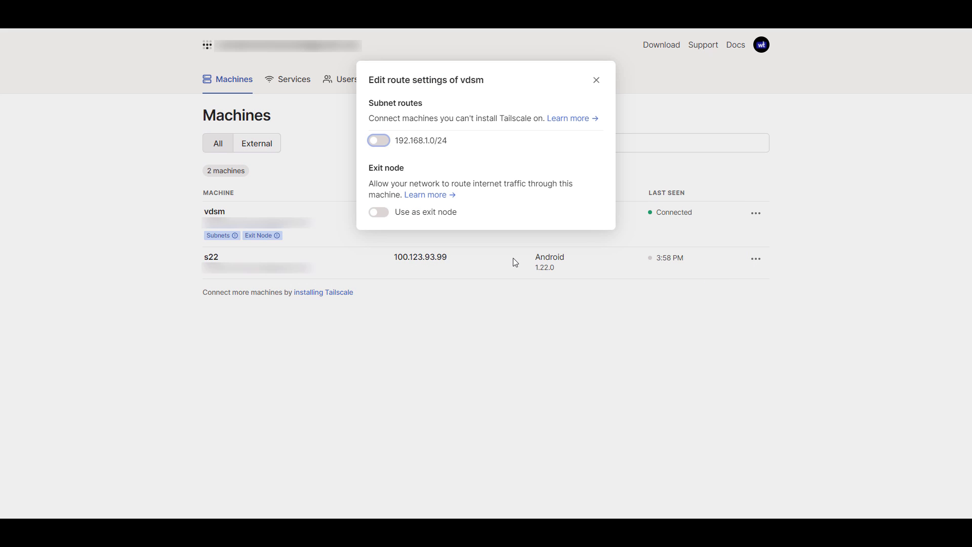
pyautogui.click(380, 140)
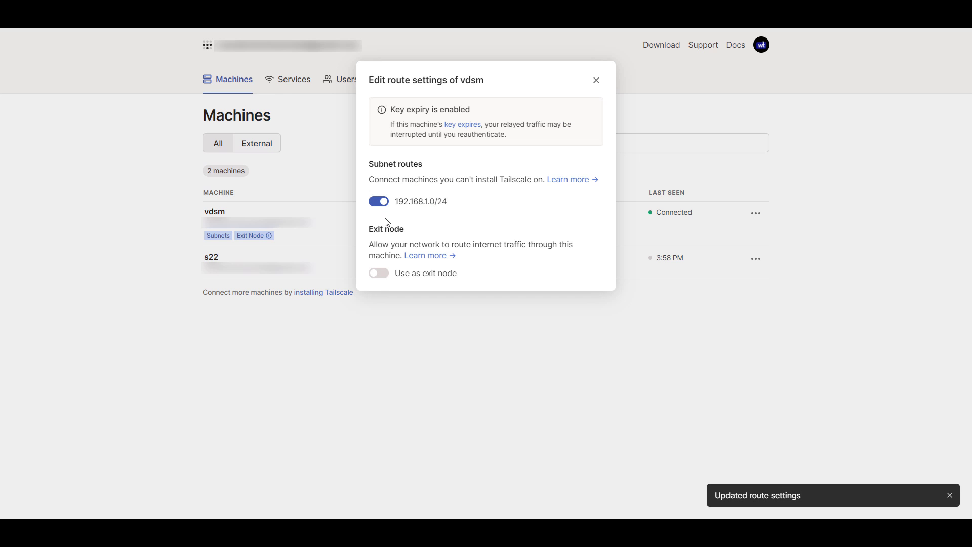
pyautogui.click(379, 273)
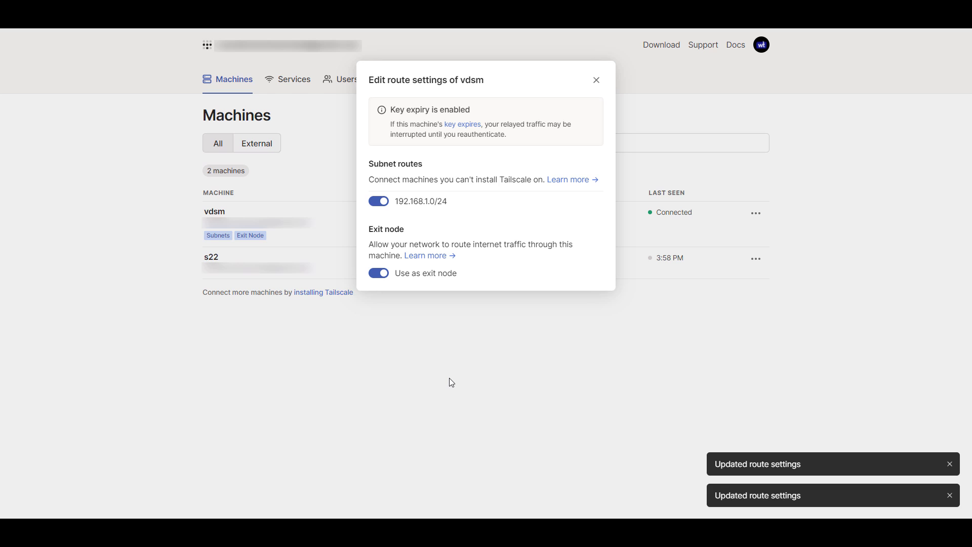
# Close vdsm's Edit route settings dialog
pyautogui.click(597, 81)
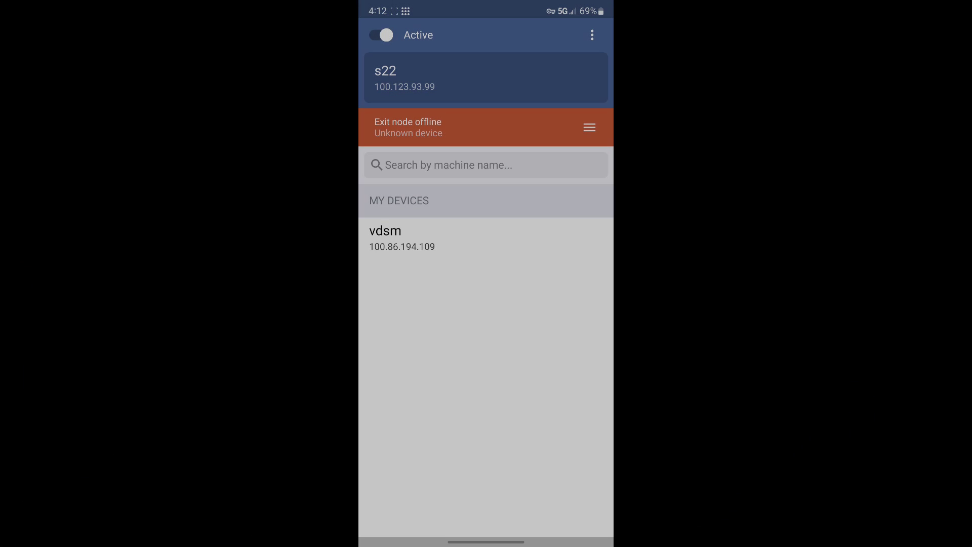
# Select vdsm as the exit node in the phone's Tailscale app
pyautogui.click(592, 35)
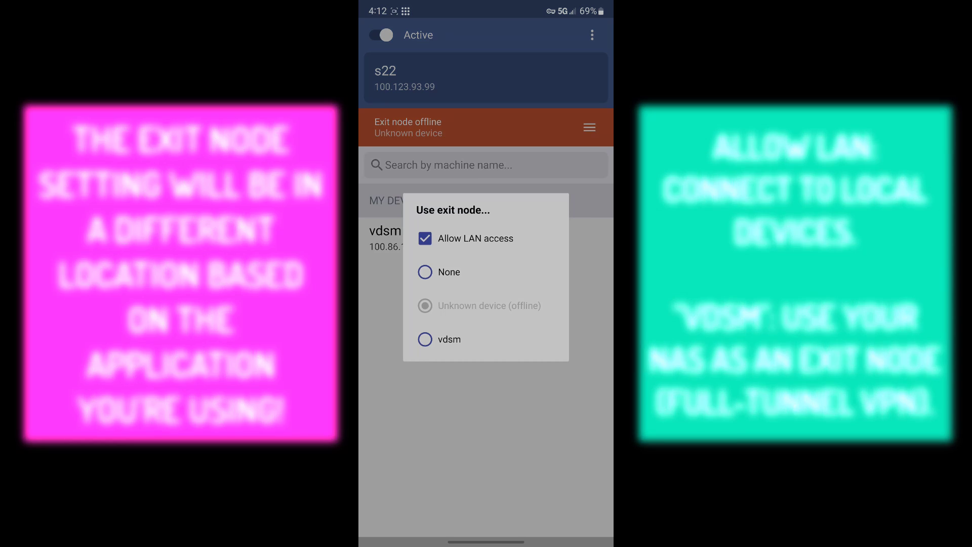
pyautogui.click(439, 339)
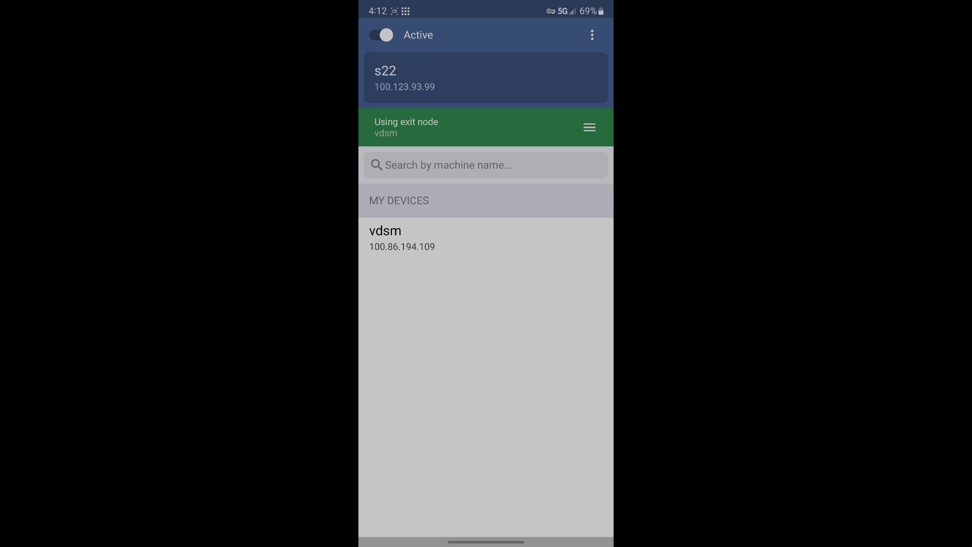
pyautogui.click(592, 35)
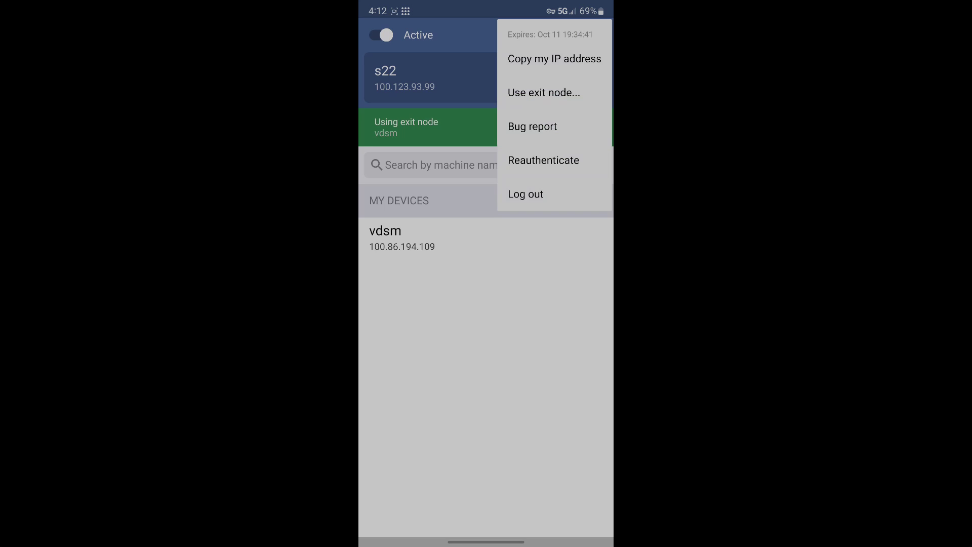
pyautogui.click(544, 92)
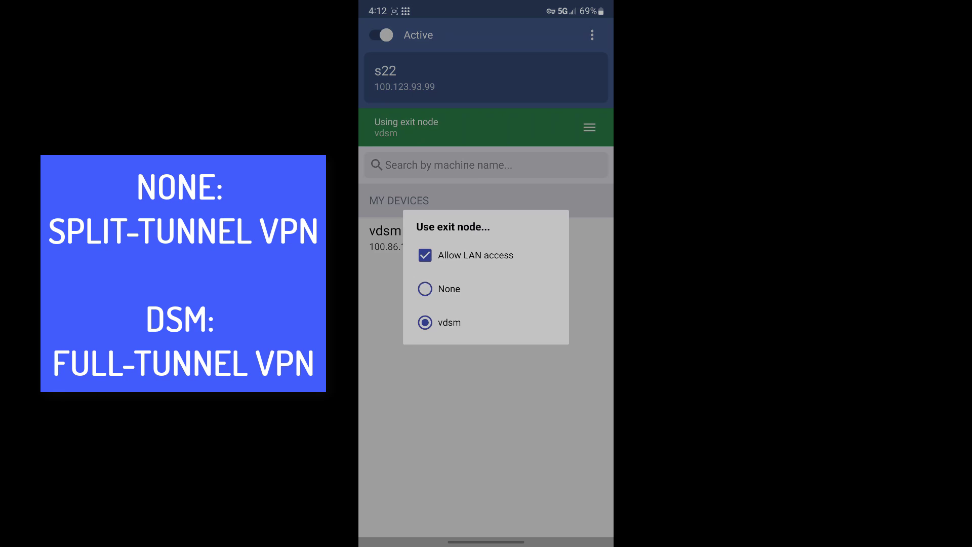
pyautogui.press('Escape')
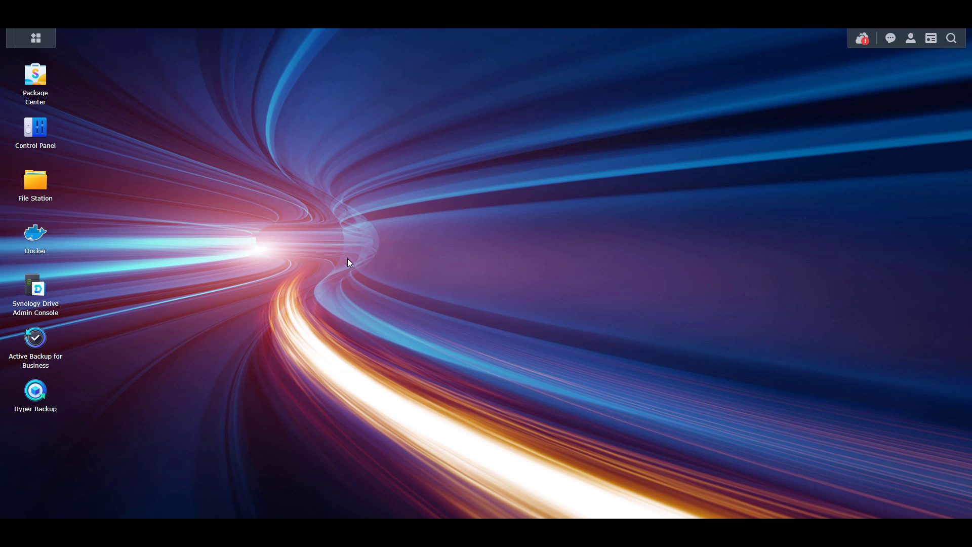
# Open Control Panel's External Access page to view the QuickConnect settings
pyautogui.click(40, 130)
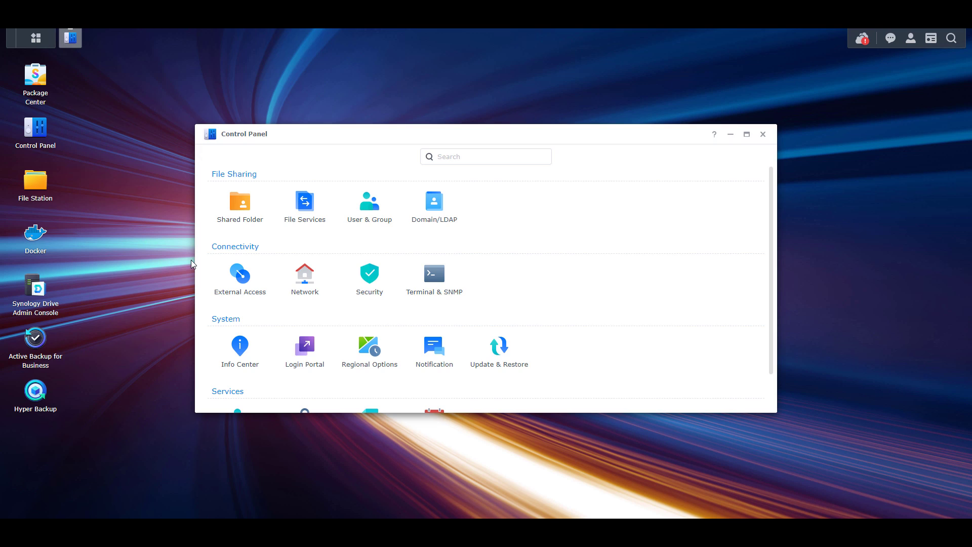
pyautogui.click(256, 268)
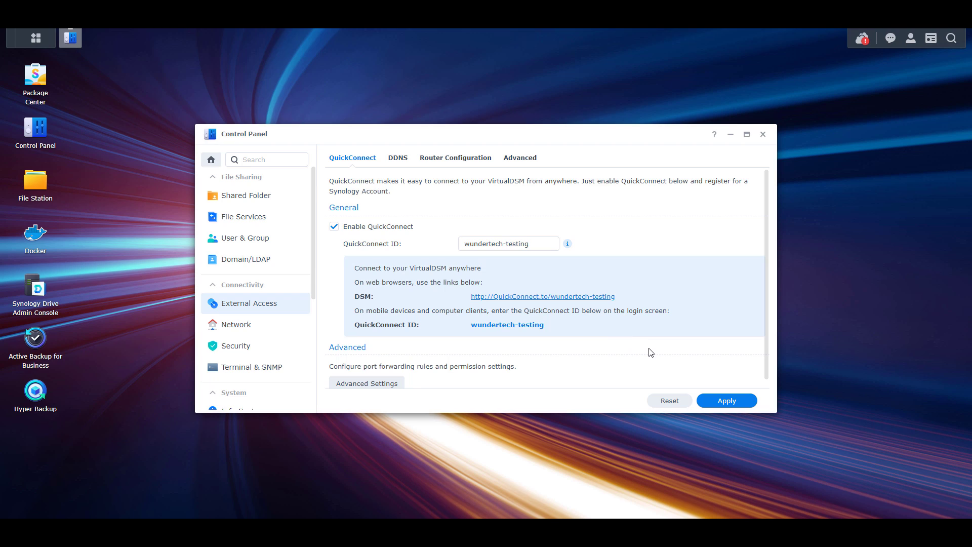
pyautogui.scroll(-1, 651, 352)
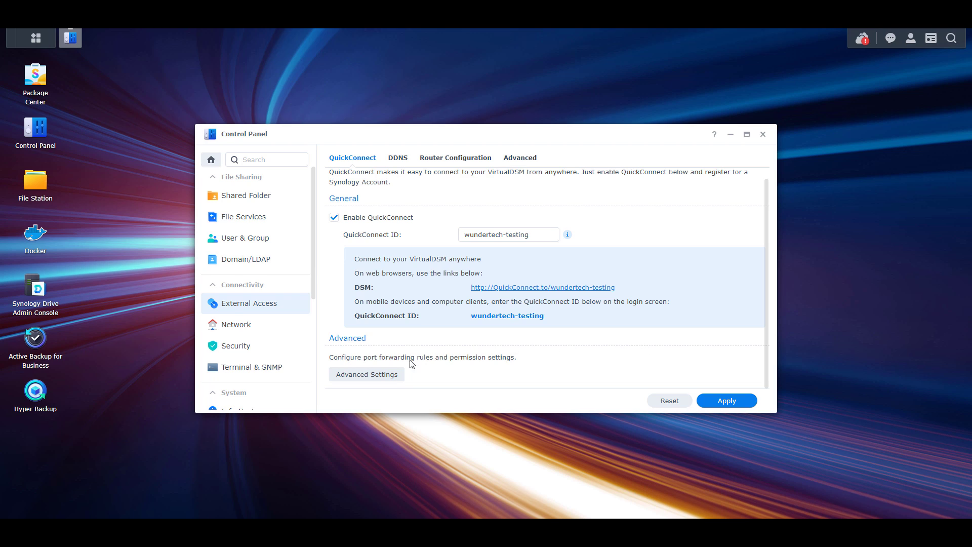
# Open QuickConnect's Advanced Settings showing relay service and port forwarding options
pyautogui.click(383, 376)
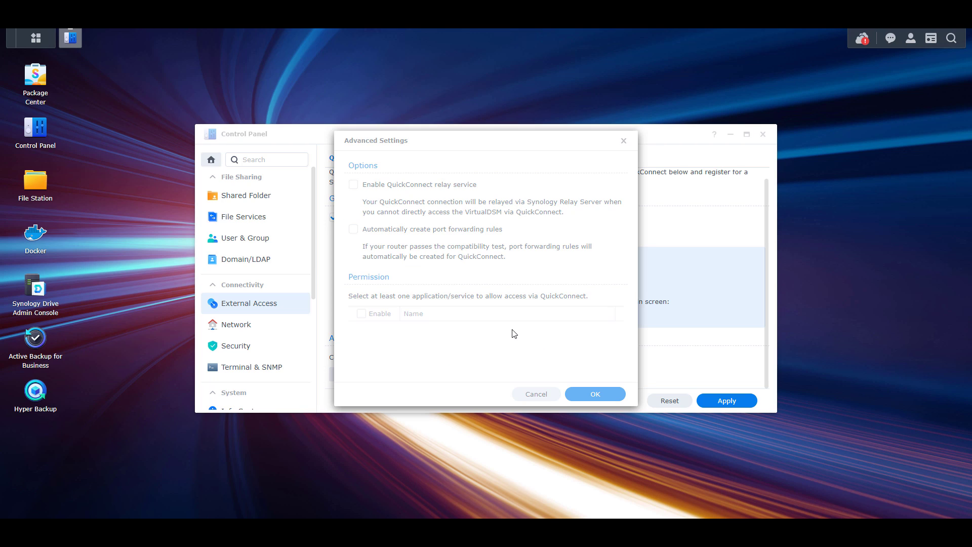